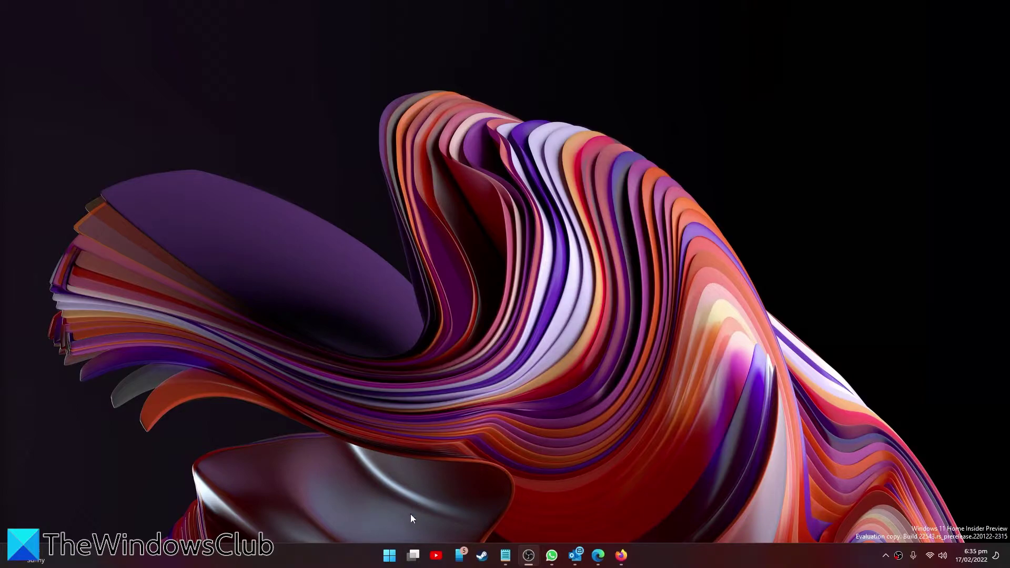
Launch File Explorer and navigate to C:\Windows\SystemApps\Microsoft.LockApp_cw5n1h2txyewy via the address bar
click(391, 557)
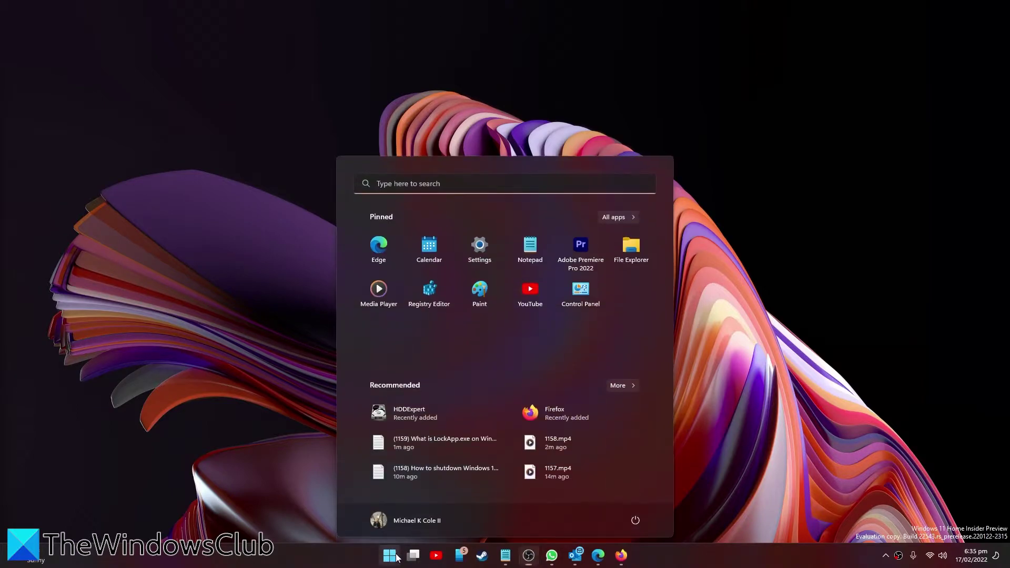
click(626, 246)
click(324, 185)
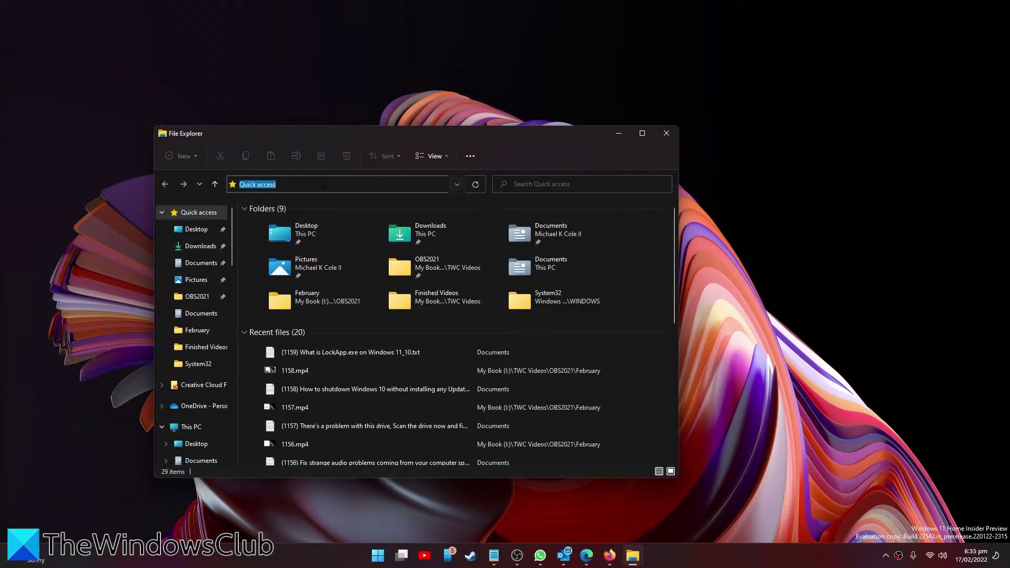
text(c:)
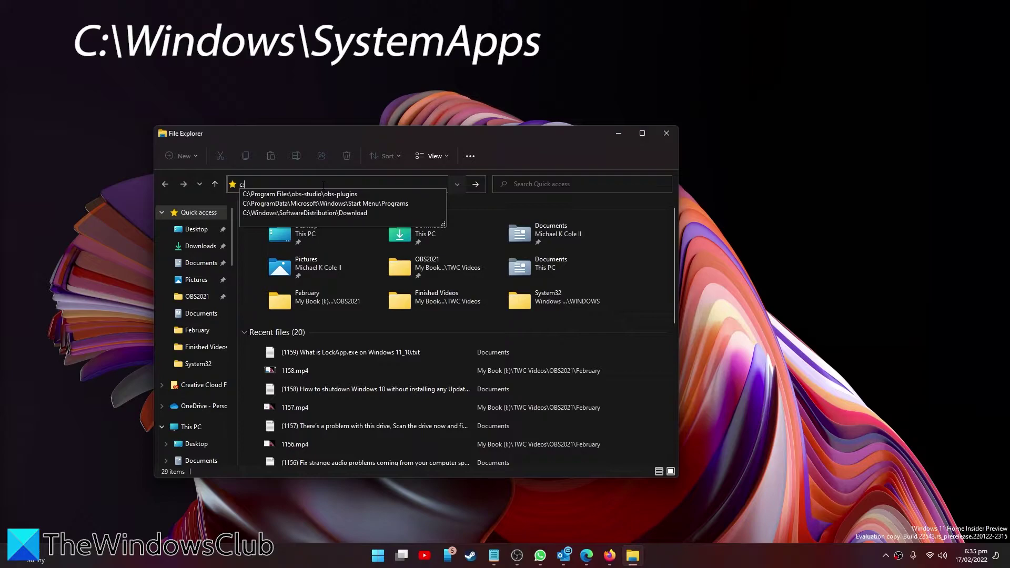
text(\windows)
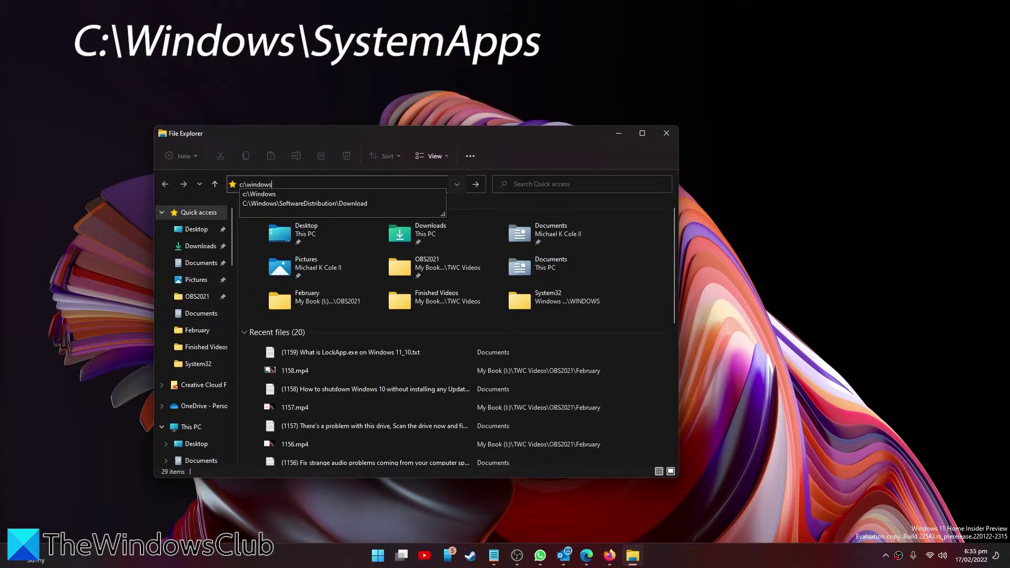
text(\)
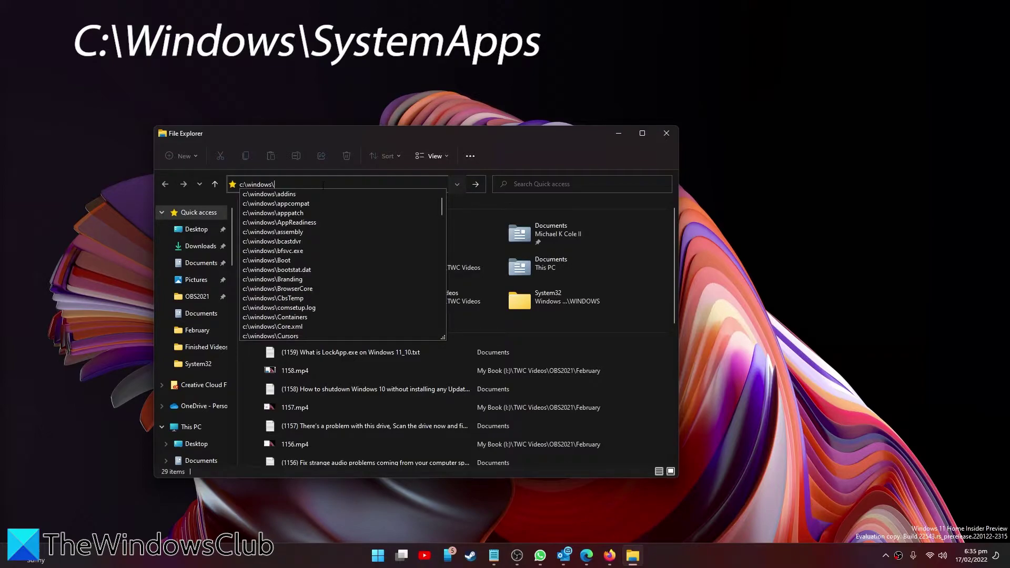
text(systemap)
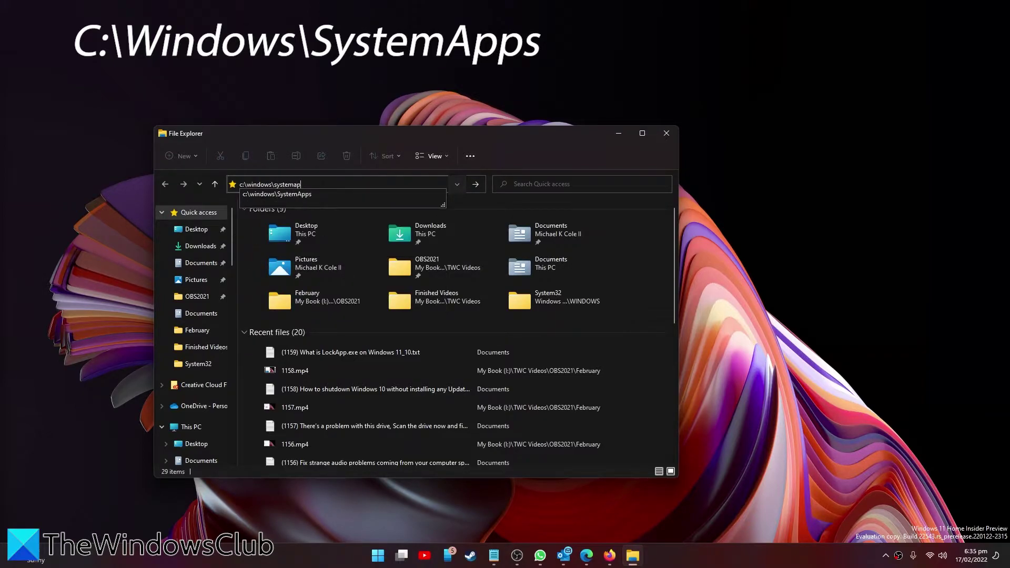
text(ps\mic)
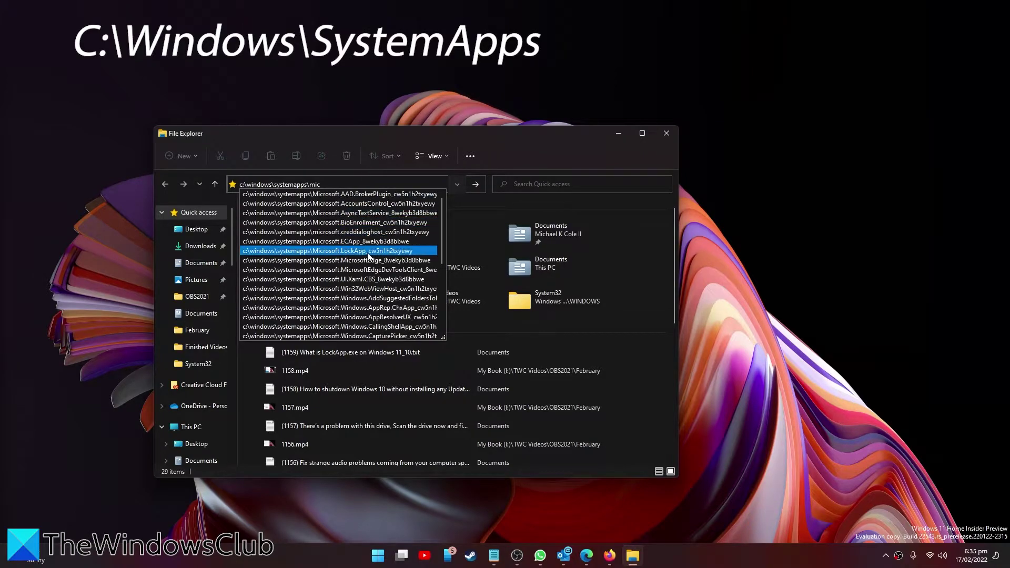
click(368, 251)
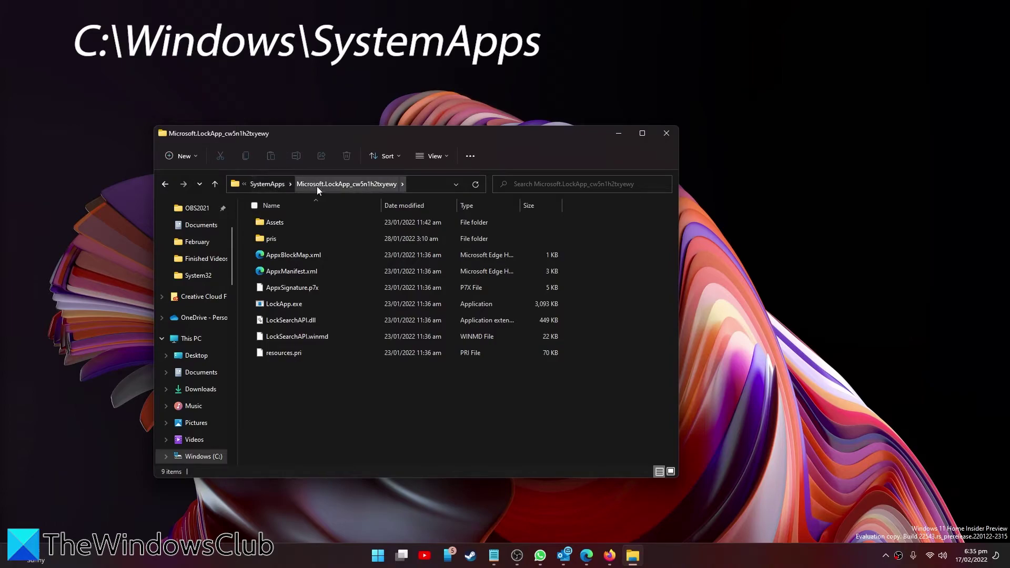
Go back up to the SystemApps folder from the breadcrumb bar
click(267, 184)
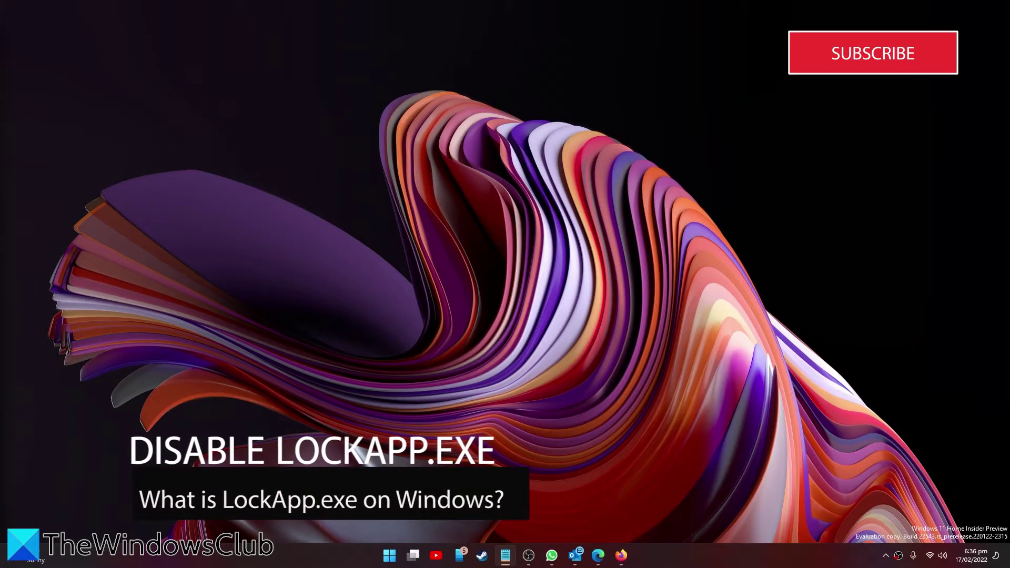
Launch Registry Editor and expand HKEY_LOCAL_MACHINE\SOFTWARE\Microsoft
click(389, 557)
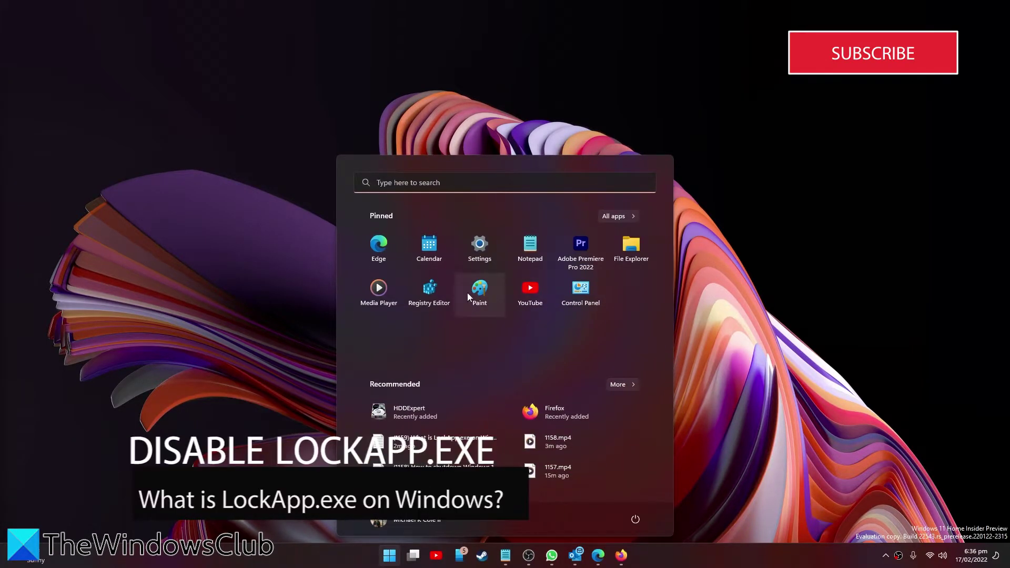
click(430, 291)
click(248, 139)
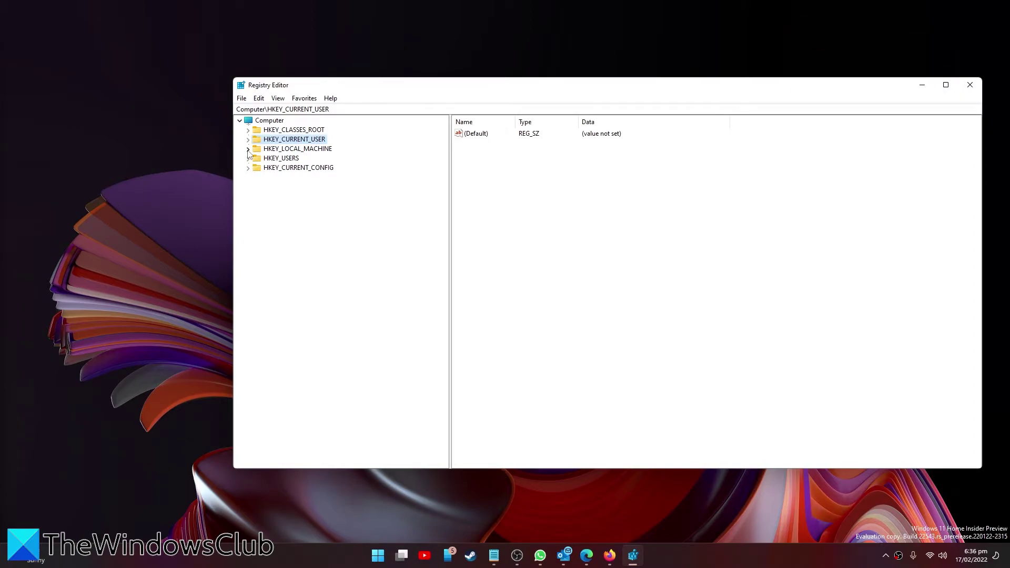
click(247, 150)
click(257, 197)
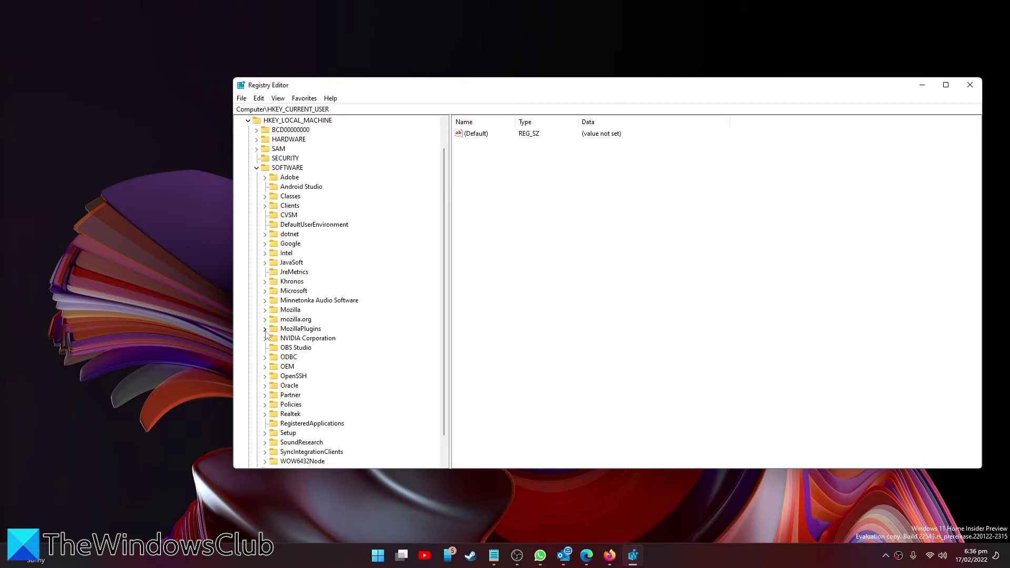
click(265, 291)
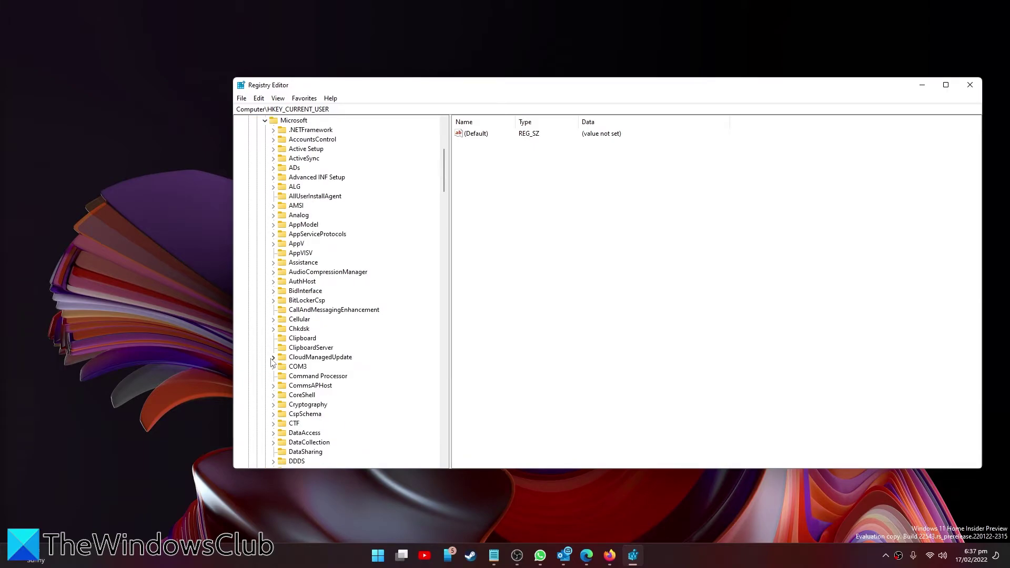
scroll(272, 380, down, 5)
scroll(273, 380, down, 8)
scroll(272, 380, down, 8)
scroll(273, 380, down, 10)
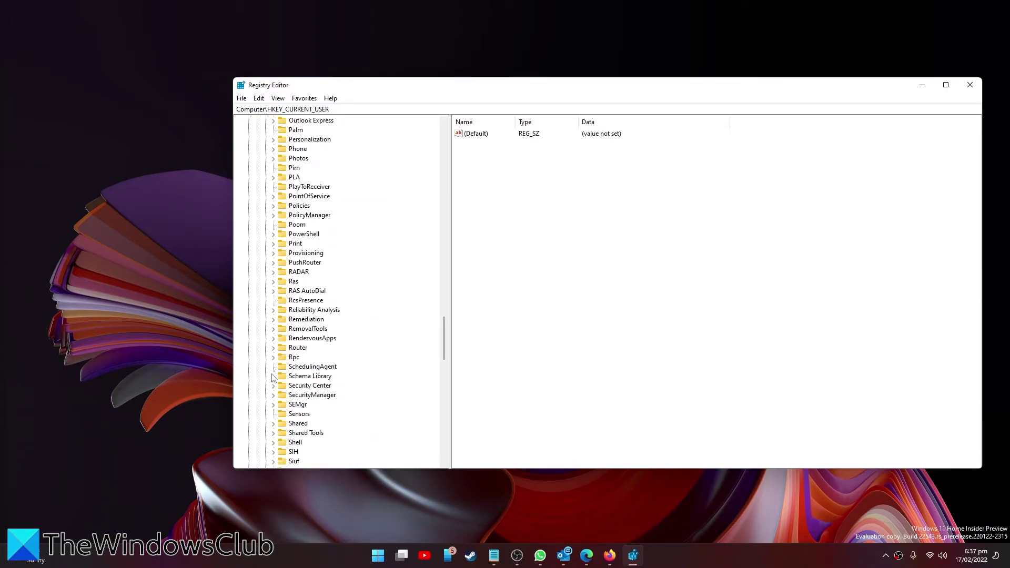
scroll(273, 372, down, 8)
scroll(274, 356, down, 5)
scroll(277, 332, down, 2)
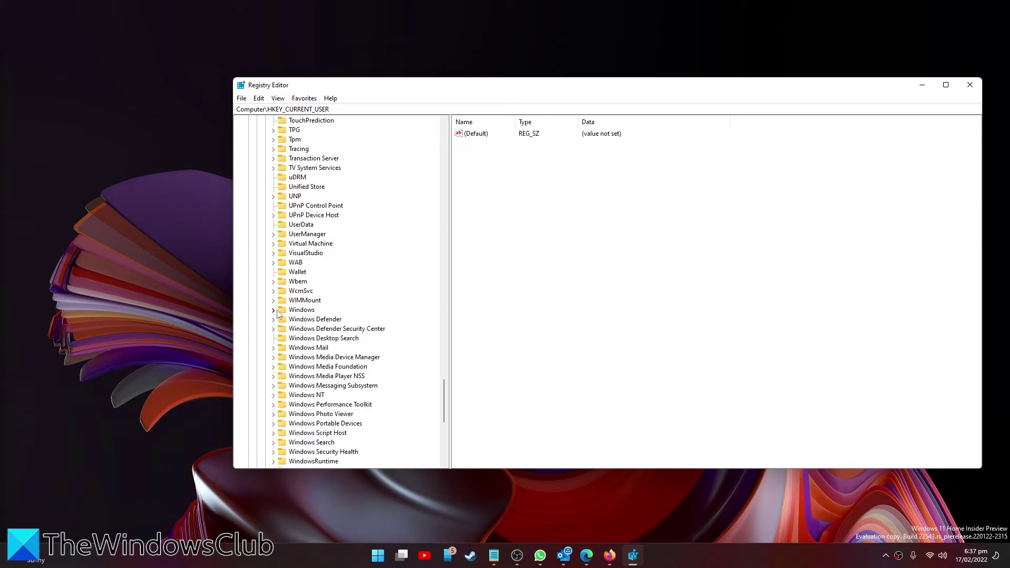
Expand Windows\CurrentVersion\Authentication\LogonUI to reveal SessionData
click(273, 310)
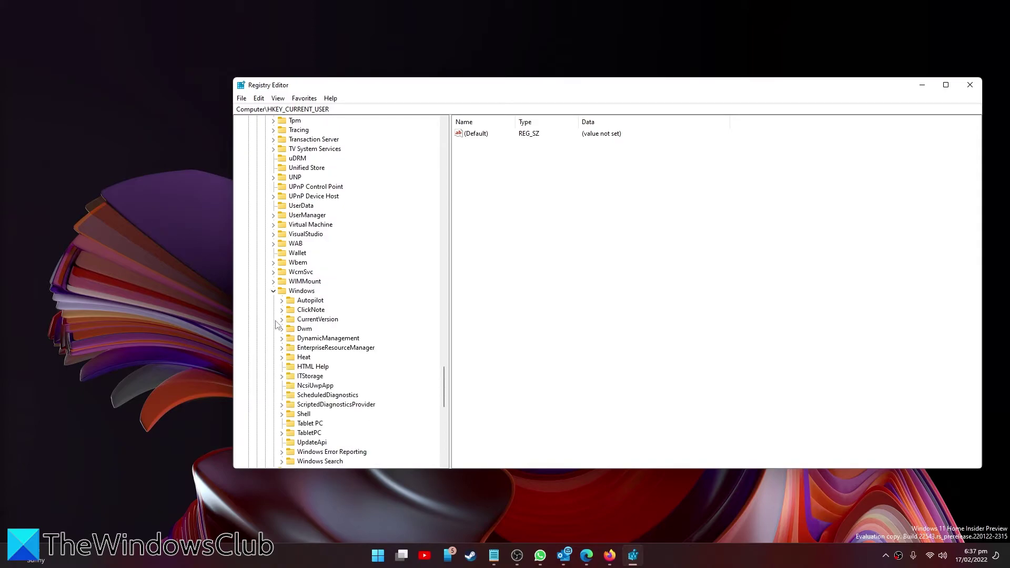
click(281, 326)
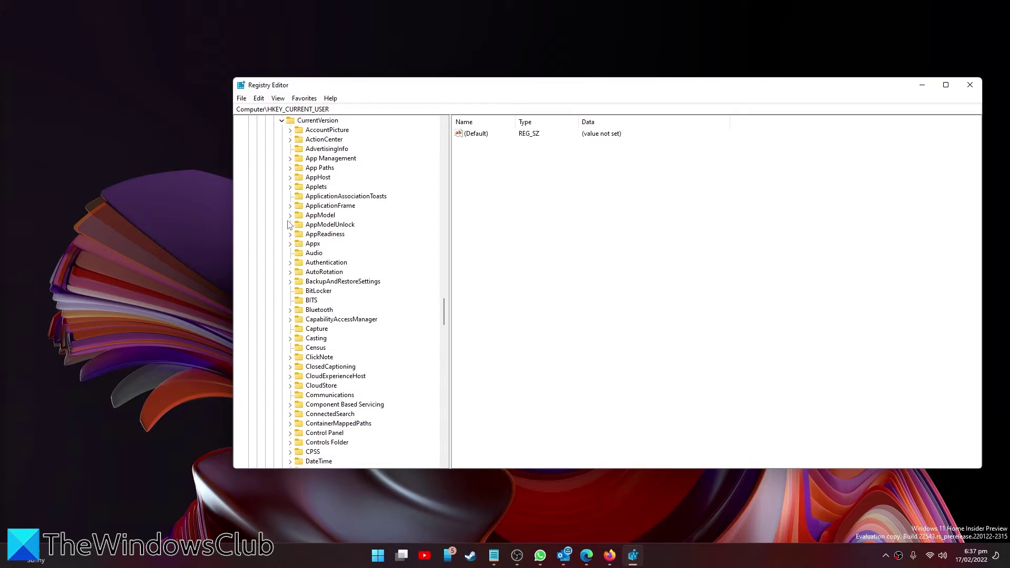
click(290, 262)
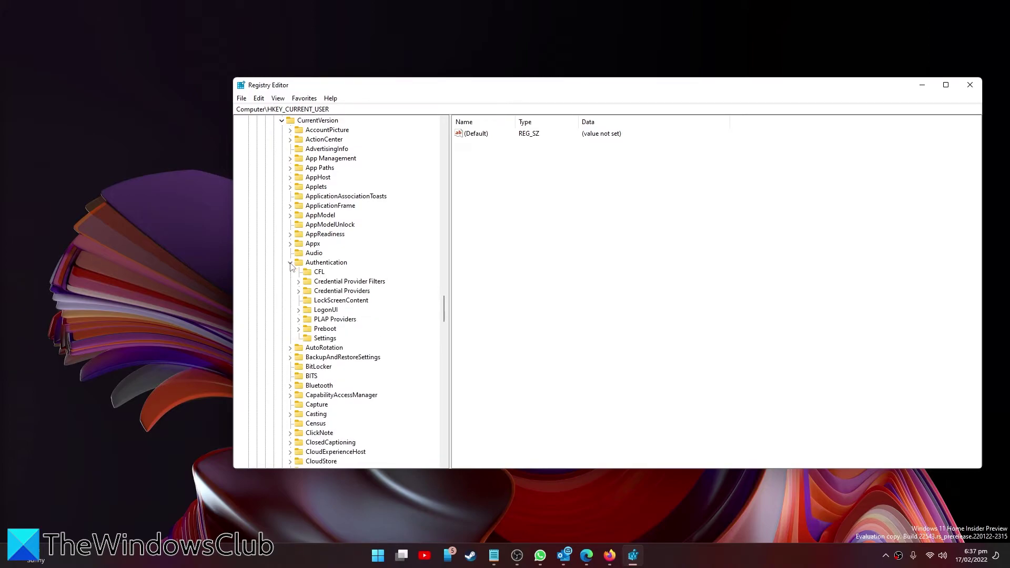
click(298, 311)
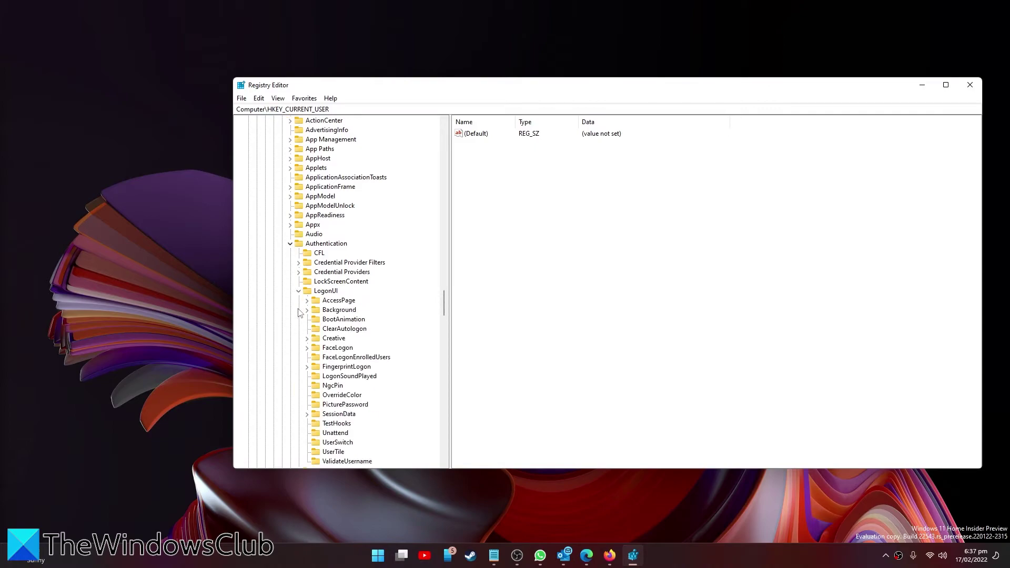
scroll(398, 361, down, 5)
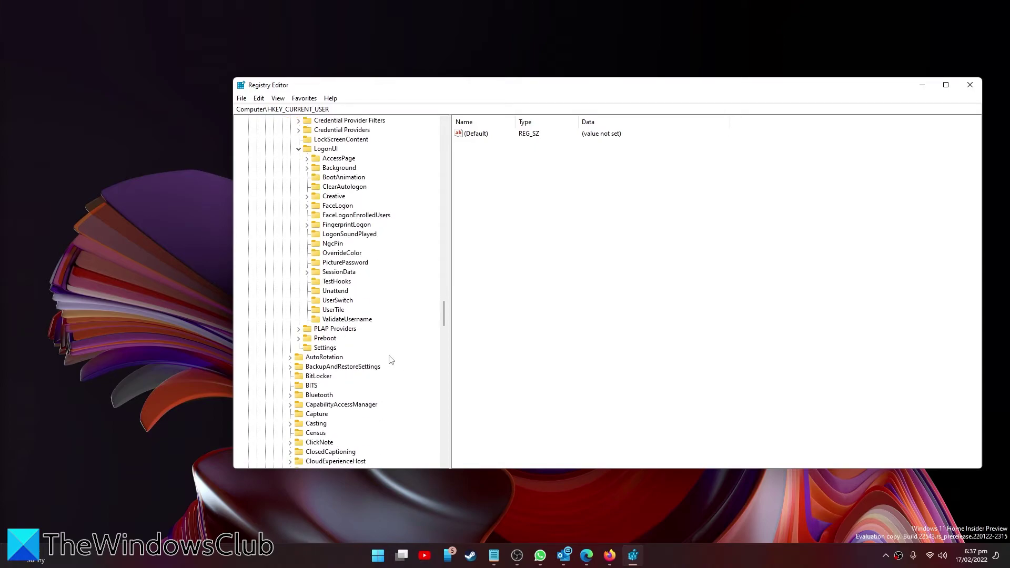
Select SessionData and open the AllowLockScreen DWORD showing value data 1
click(339, 274)
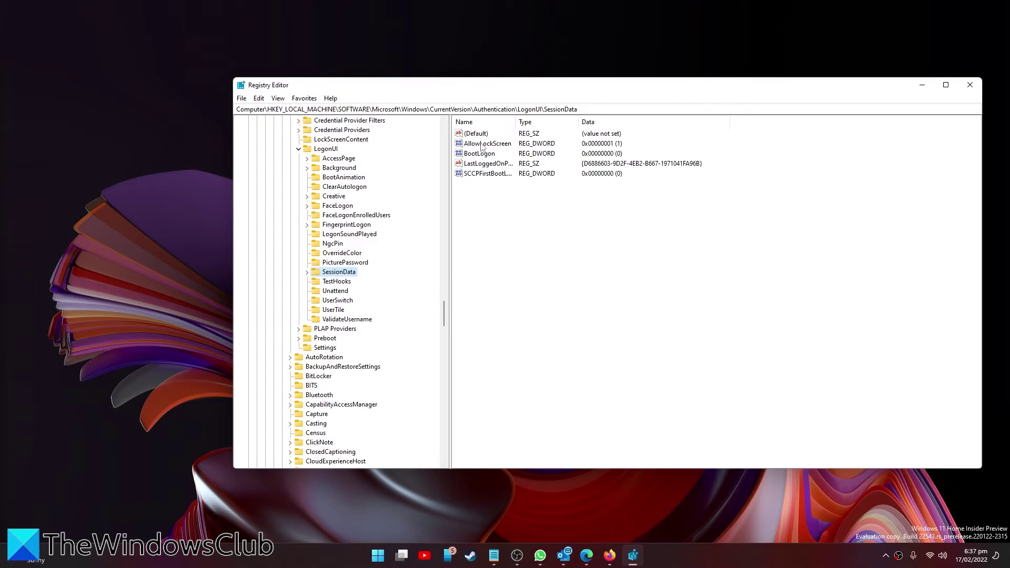
double_click(481, 144)
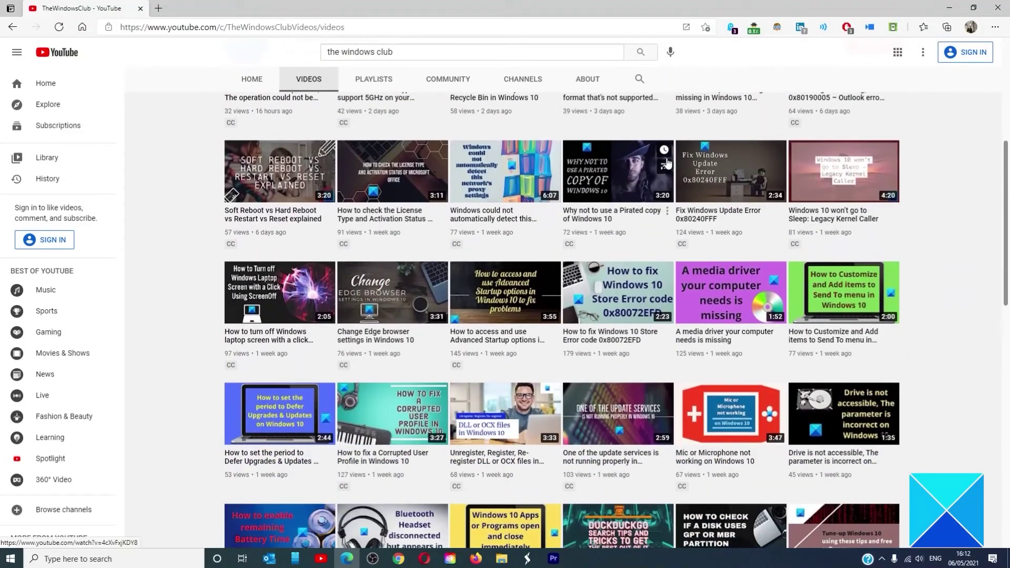
scroll(667, 162, down, 2)
scroll(667, 162, down, 2)
scroll(666, 162, down, 2)
scroll(667, 162, down, 2)
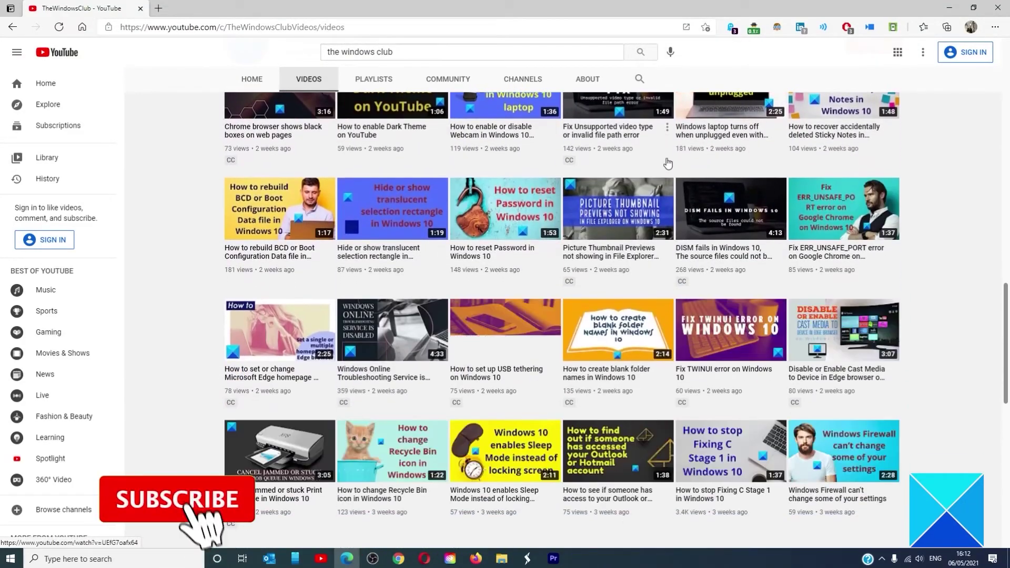
scroll(668, 162, up, 3)
scroll(668, 162, up, 1)
scroll(667, 162, up, 2)
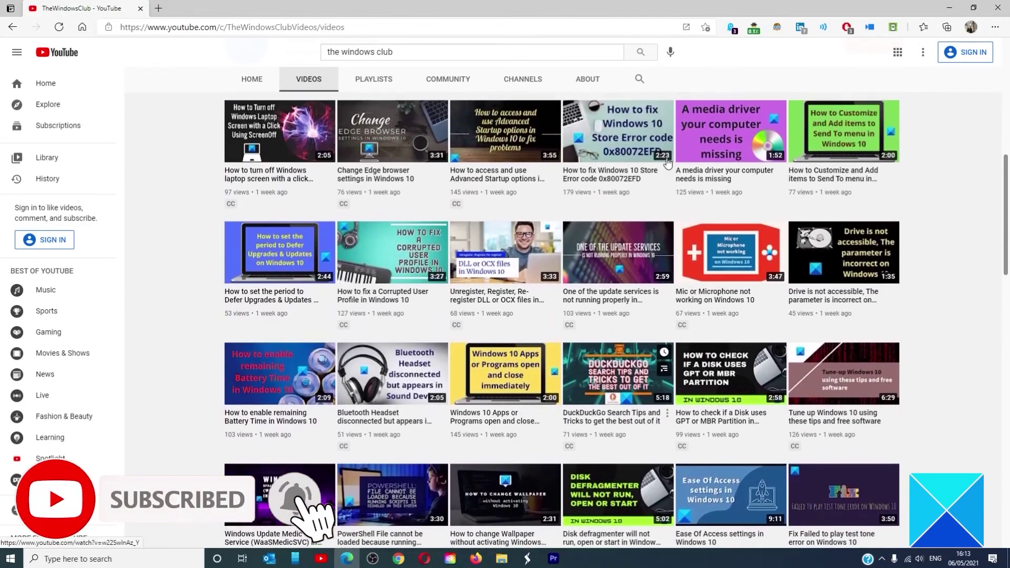